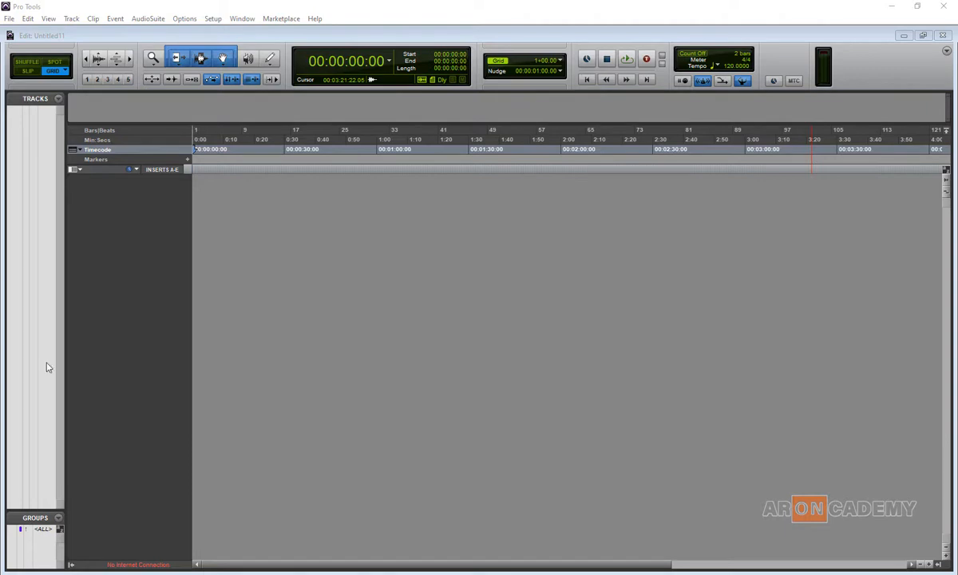
# Open a new Workspace browser and move its window over the middle of the Edit window.
pyautogui.click(240, 19)
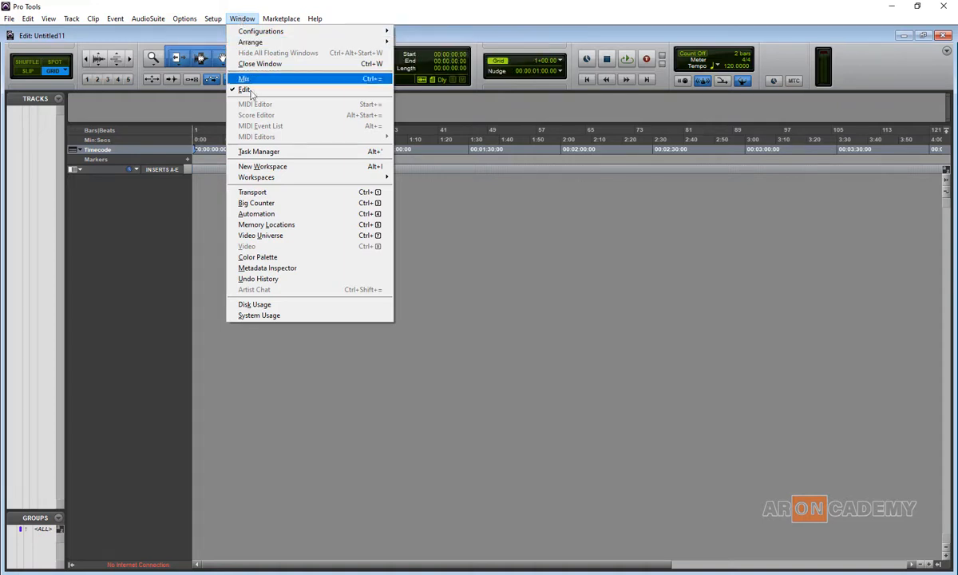
pyautogui.click(272, 167)
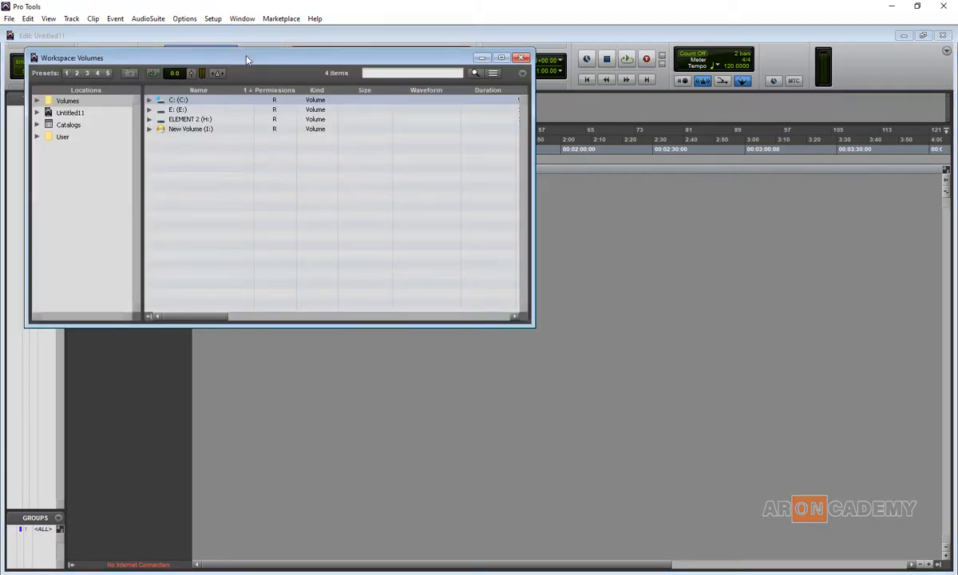
pyautogui.moveTo(248, 58); pyautogui.dragTo(424, 122)
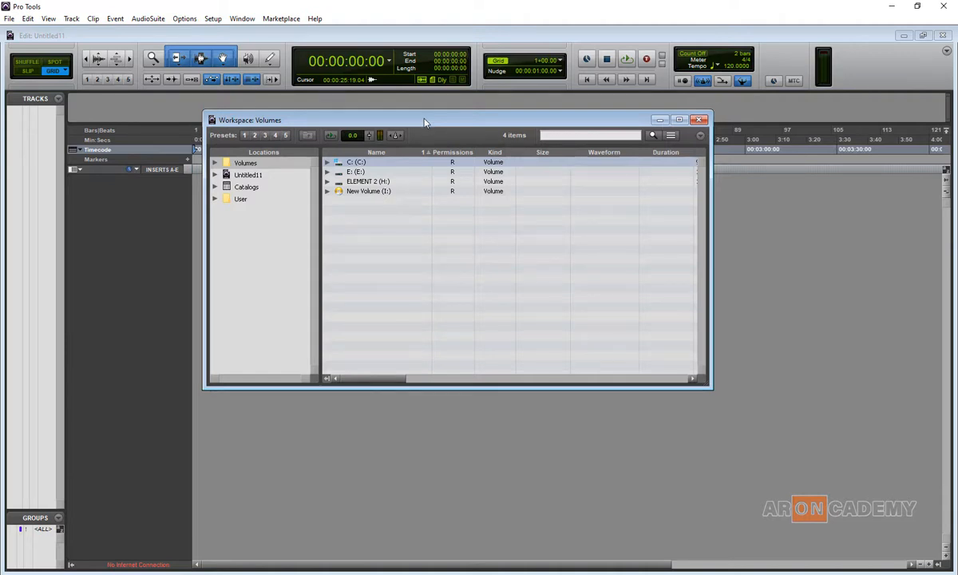
# Switch to File Explorer and extract Aroncademy MIDI chords pack vol 1.zip into Local Disk (E:).
pyautogui.click(892, 7)
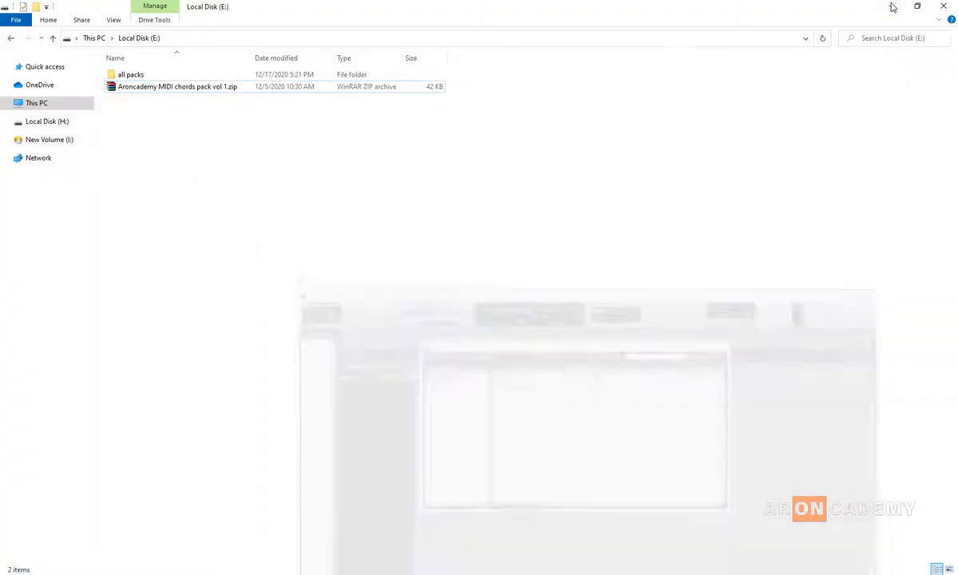
pyautogui.click(211, 91)
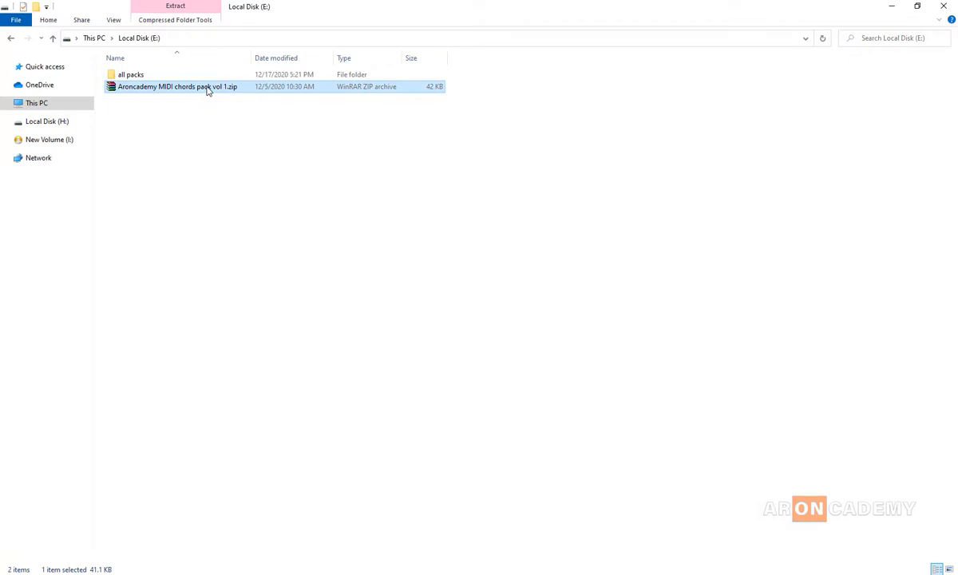
pyautogui.rightClick(207, 90)
pyautogui.click(237, 134)
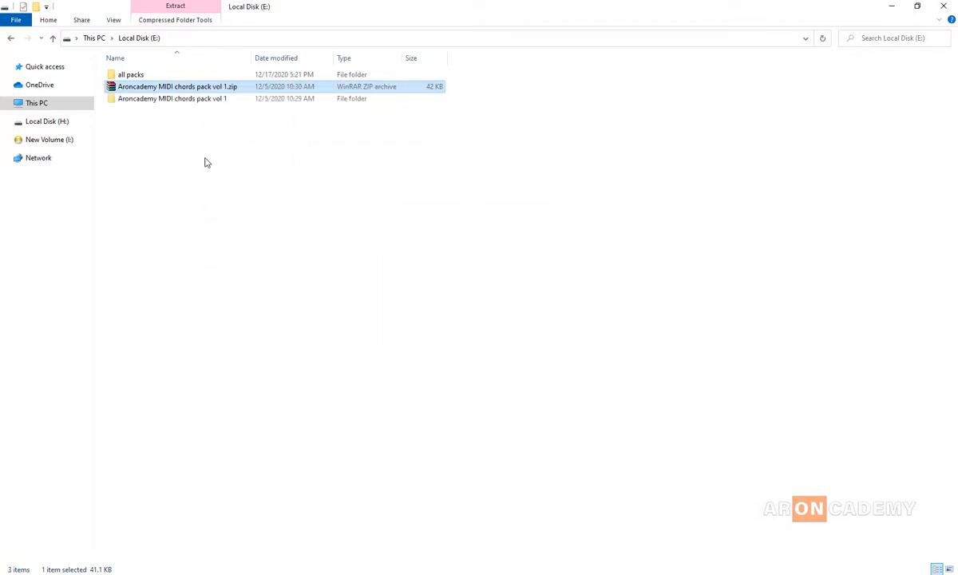
pyautogui.click(172, 98)
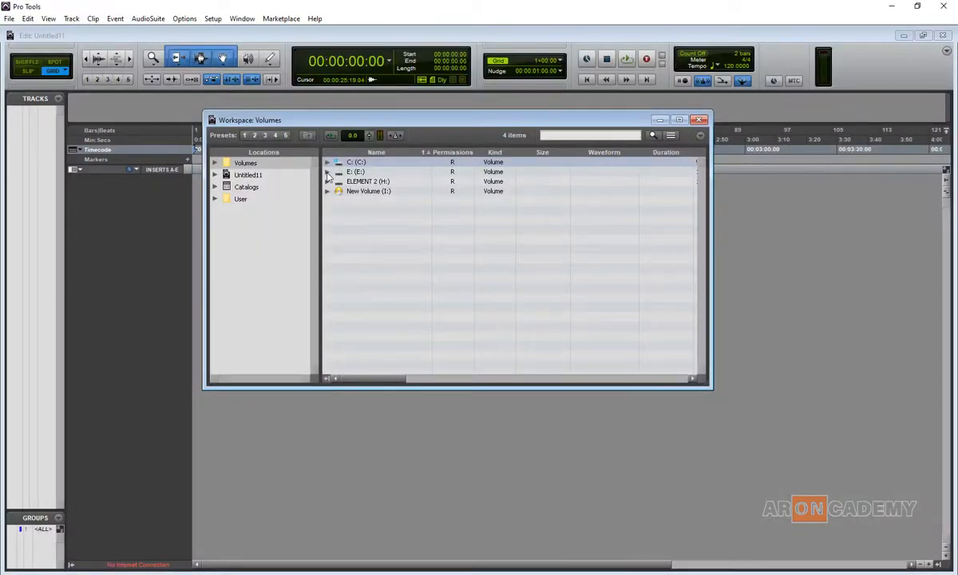
# Switch to Pro Tools and expand E:, Aroncademy MIDI chords, minor A,B,D,E,F# and its i iv i folder in the Workspace browser.
pyautogui.click(328, 173)
pyautogui.click(361, 192)
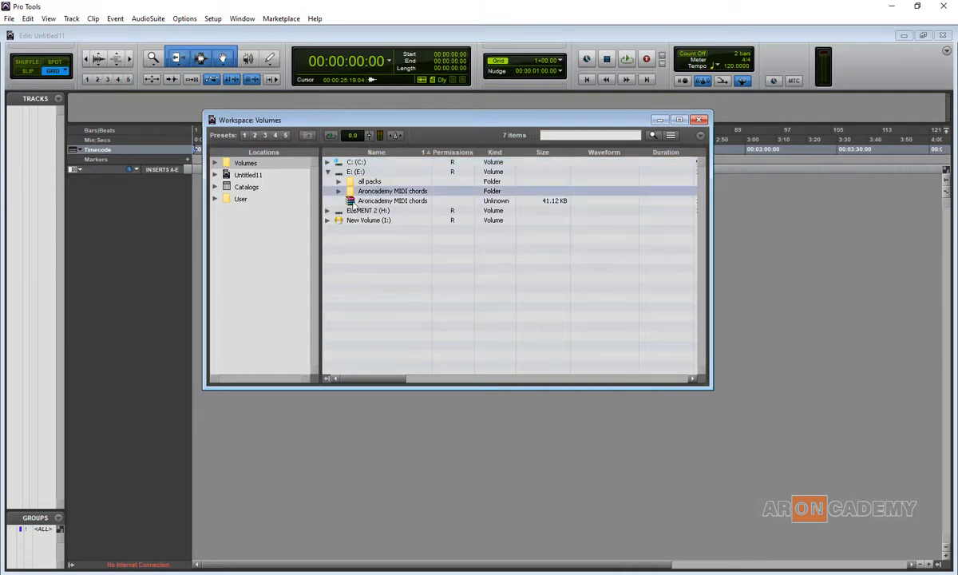
pyautogui.click(339, 192)
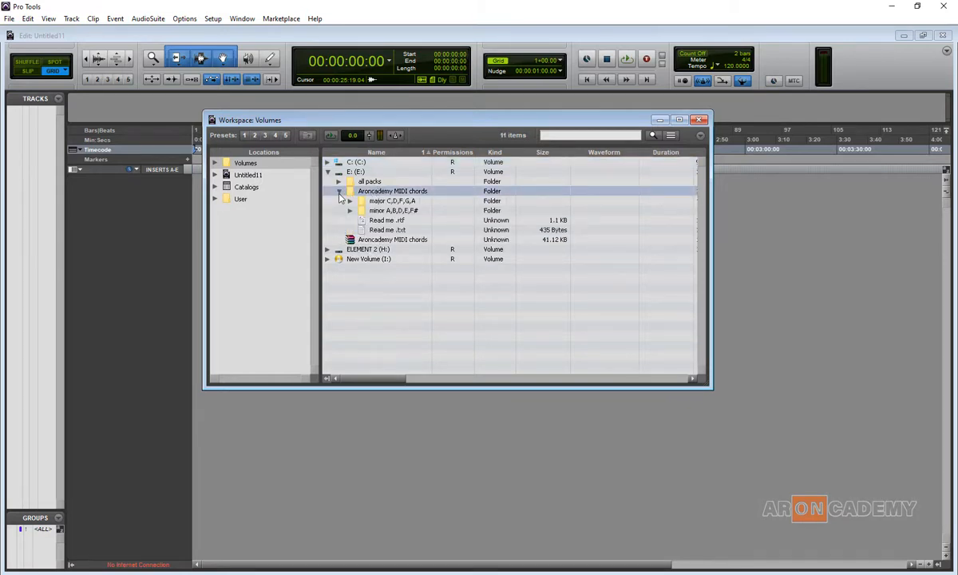
pyautogui.click(351, 211)
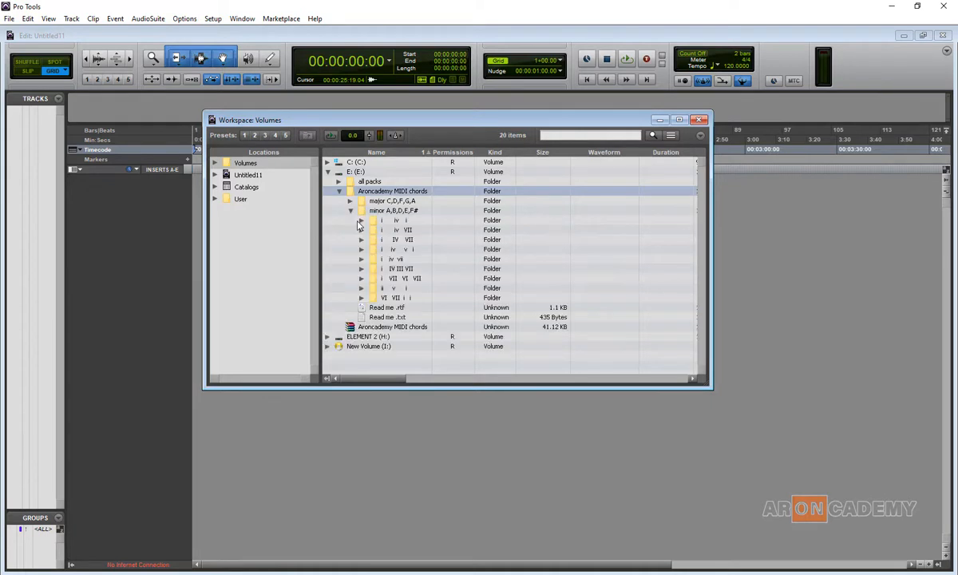
pyautogui.click(362, 221)
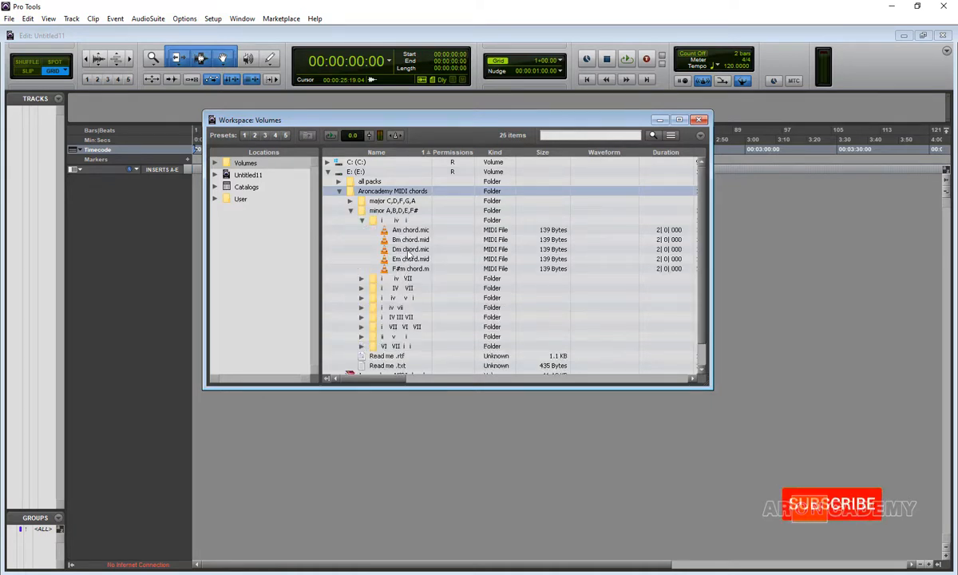
# Create one new mono Instrument Track in ticks.
pyautogui.click(141, 212)
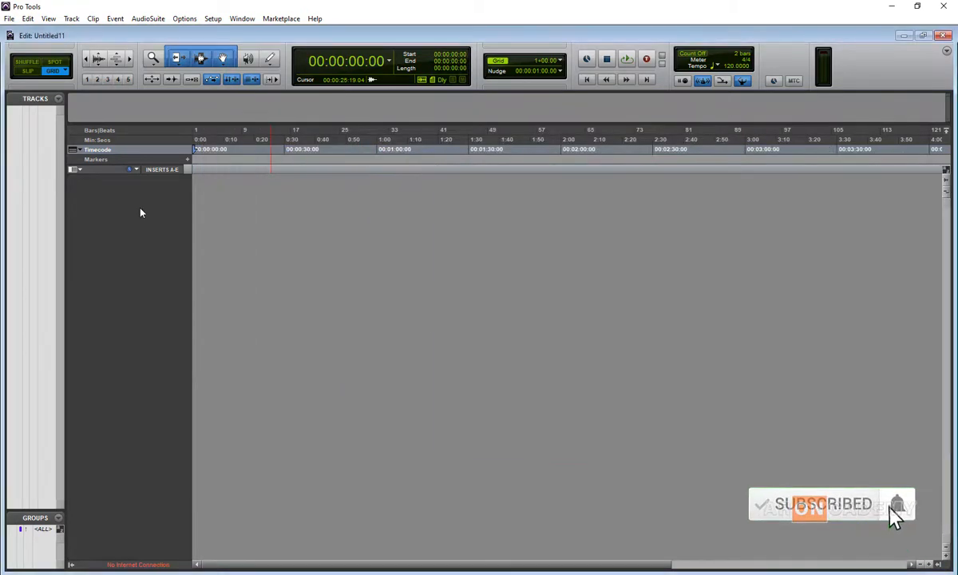
pyautogui.click(71, 18)
pyautogui.click(81, 32)
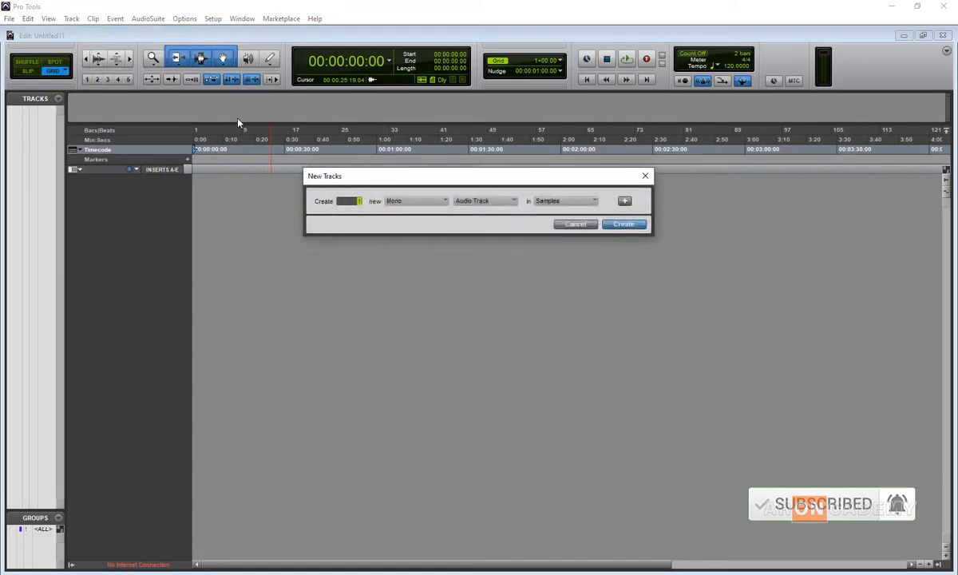
pyautogui.click(479, 202)
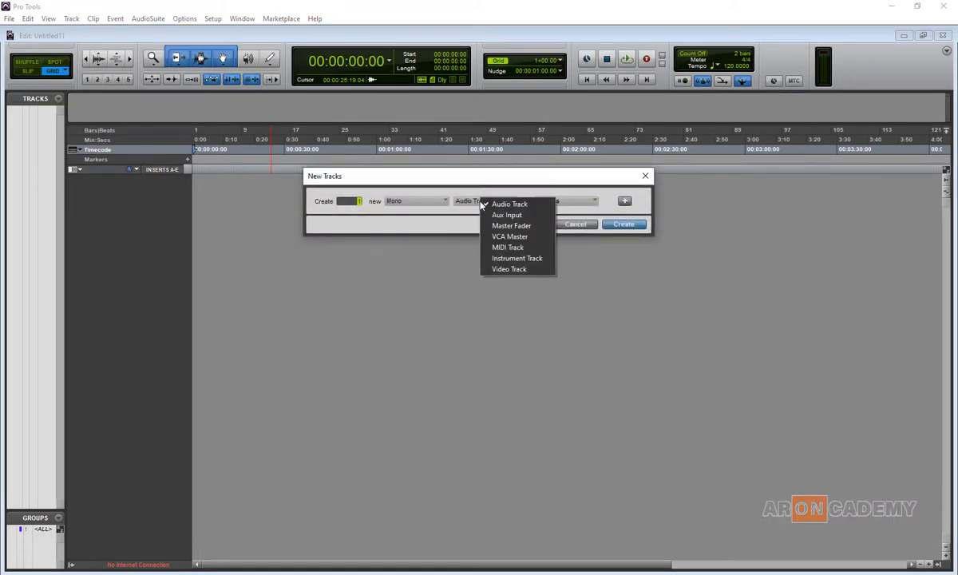
pyautogui.click(515, 258)
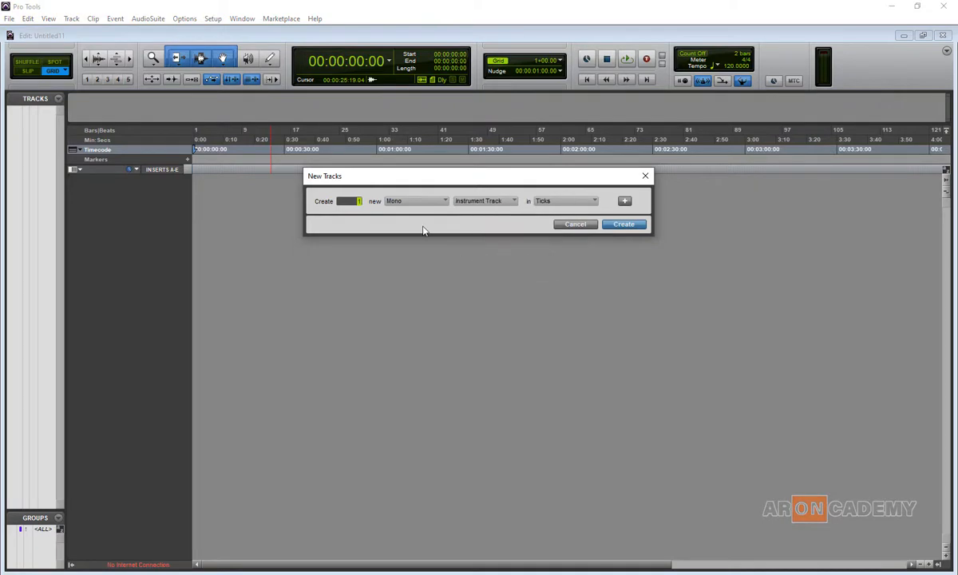
pyautogui.click(626, 224)
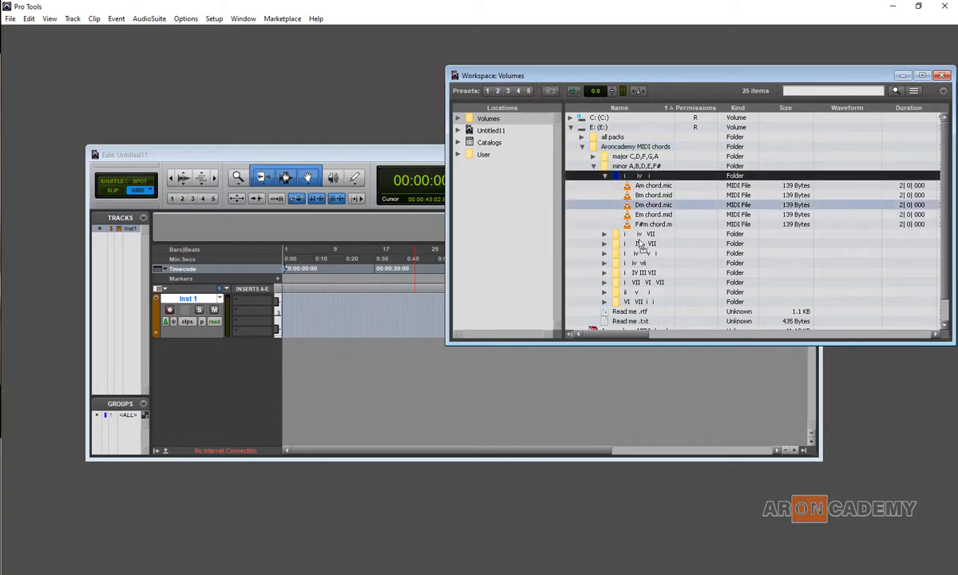
# Place the Dm chord MIDI file from the i iv i folder at the start of Inst 1 and maximize the Edit window.
pyautogui.moveTo(631, 205); pyautogui.dragTo(284, 323)
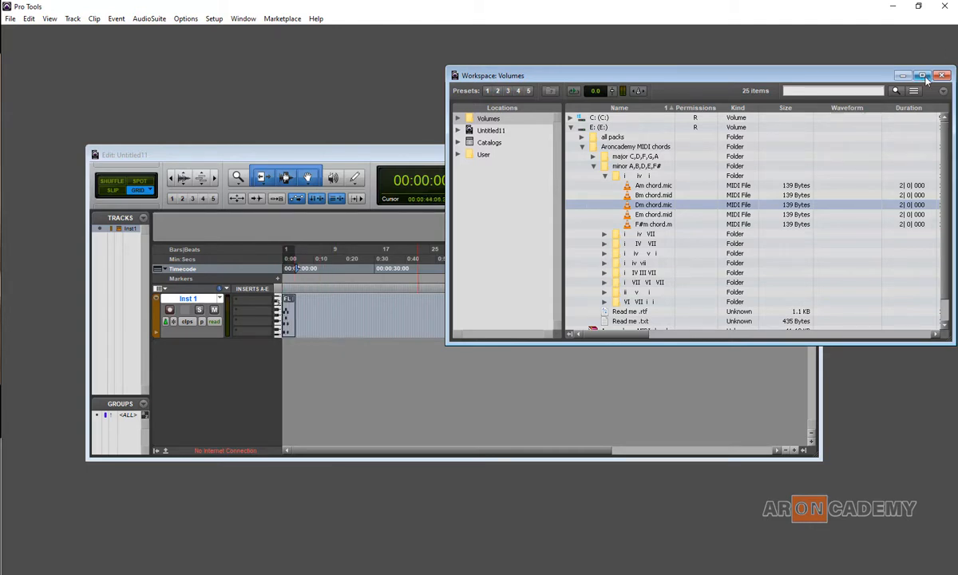
pyautogui.click(420, 157)
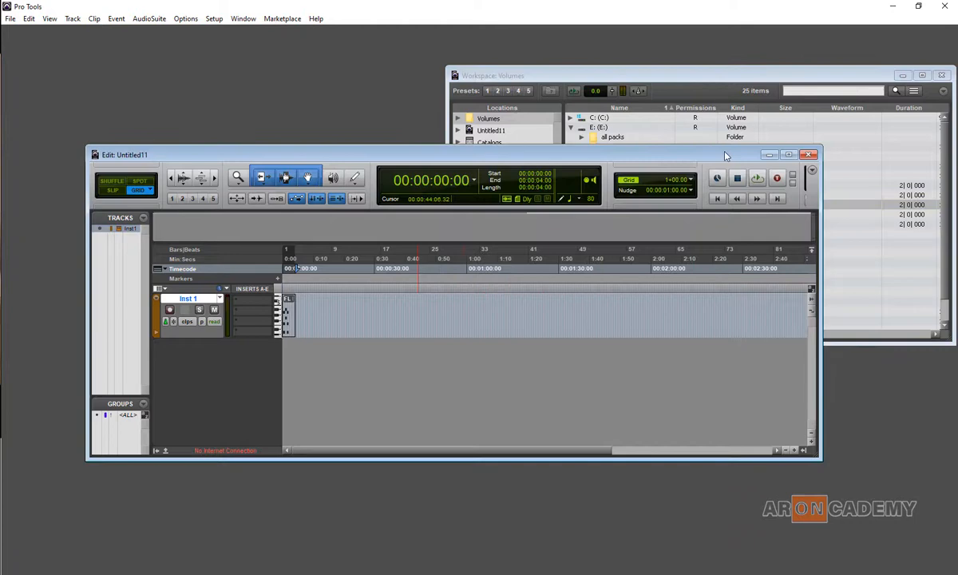
pyautogui.click(789, 155)
pyautogui.scroll(5, 202, 157)
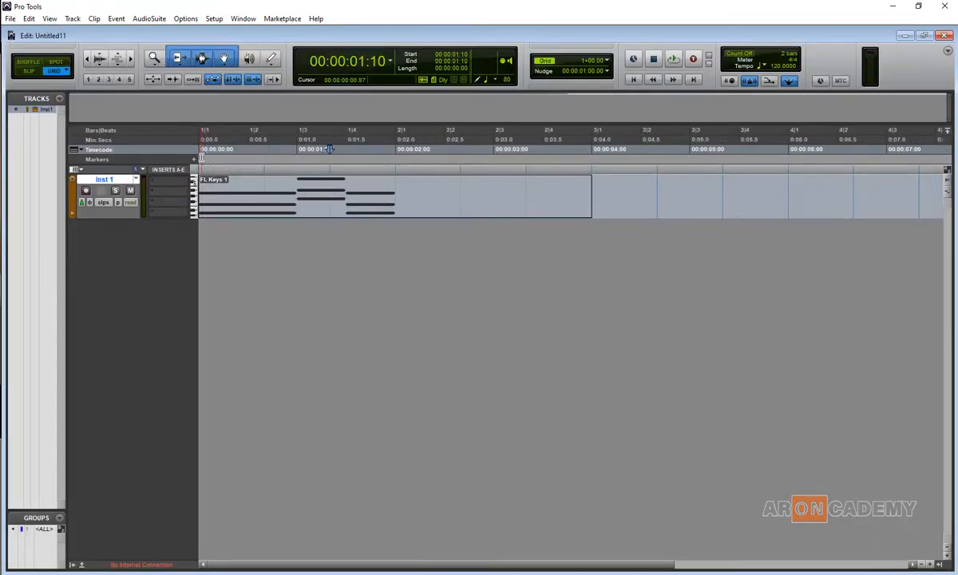
pyautogui.scroll(2, 201, 157)
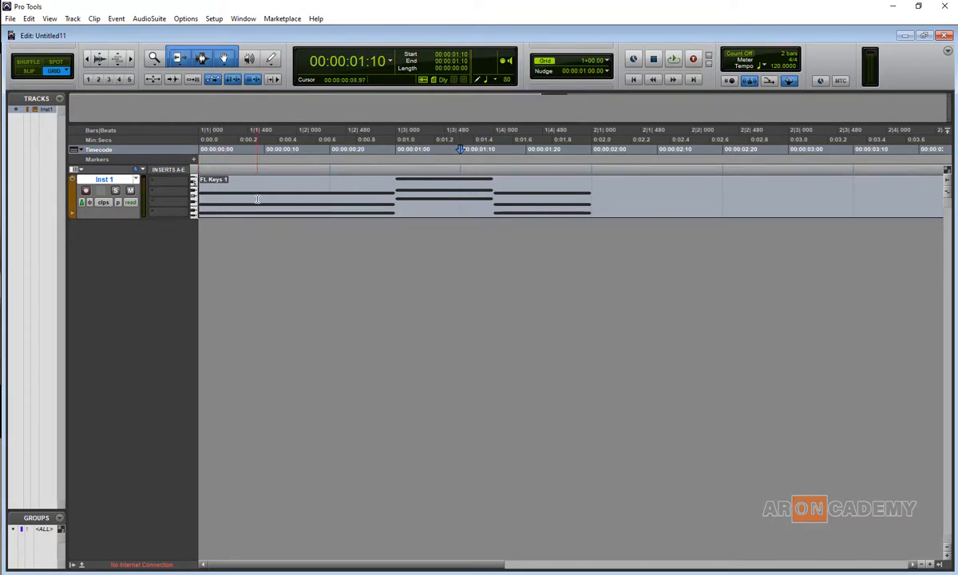
# Open the Inst 1 clip in the MIDI Editor to examine its chord notes, and shrink the editor to a floating window below the track.
pyautogui.doubleClick(341, 188)
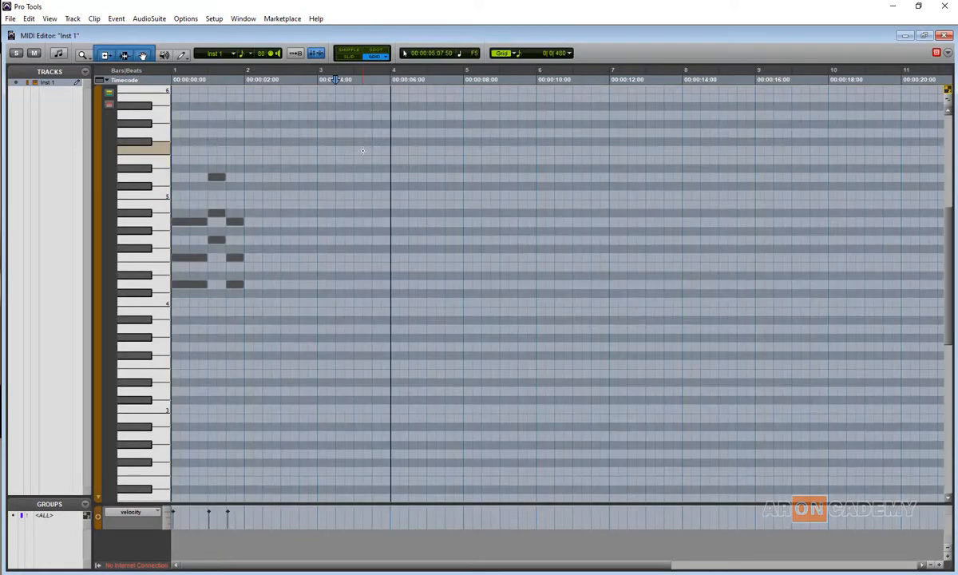
pyautogui.press('t')
pyautogui.press('t')
pyautogui.press('t')
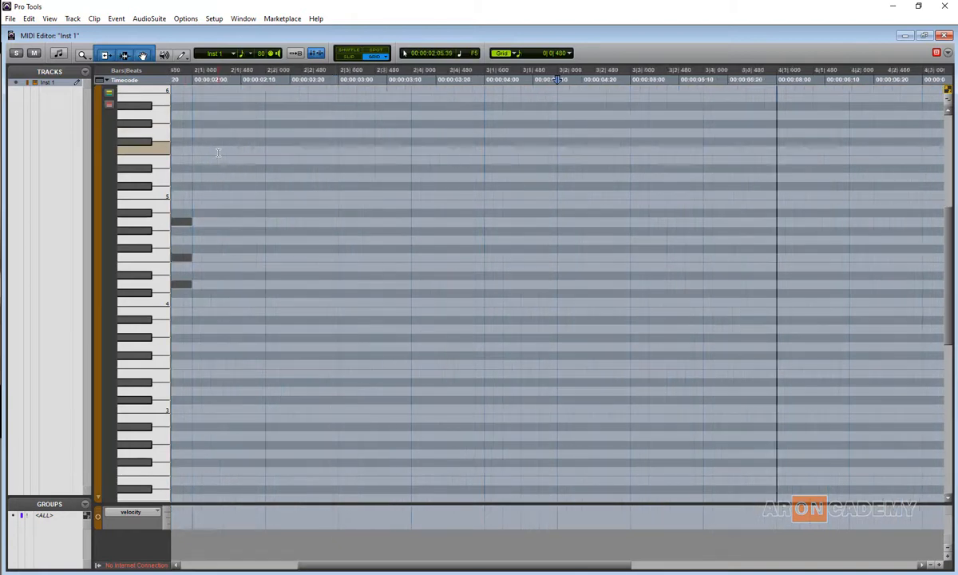
pyautogui.press('r')
pyautogui.press('r')
pyautogui.press('r')
pyautogui.press('t')
pyautogui.press('t')
pyautogui.moveTo(484, 565); pyautogui.dragTo(343, 565)
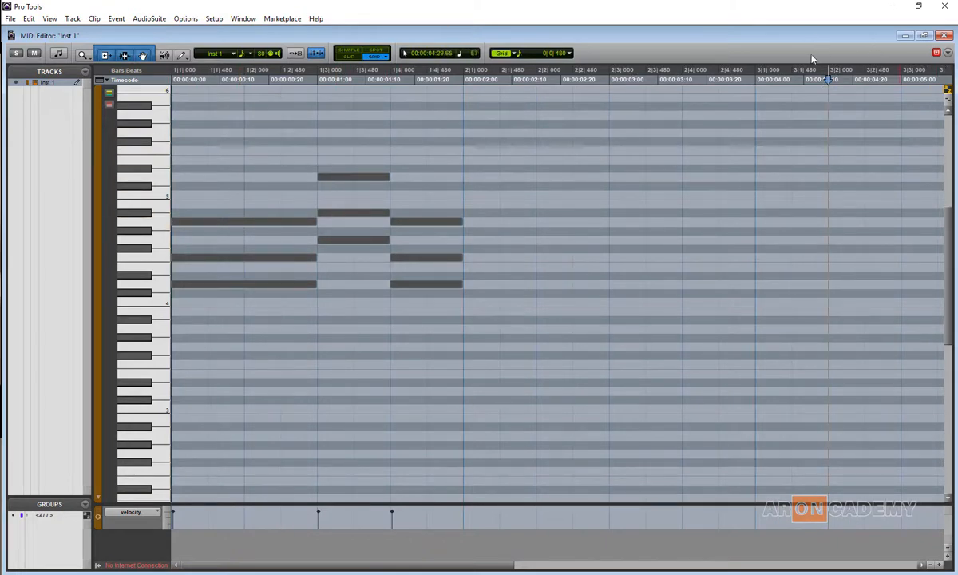
pyautogui.doubleClick(766, 36)
pyautogui.moveTo(638, 131); pyautogui.dragTo(645, 254)
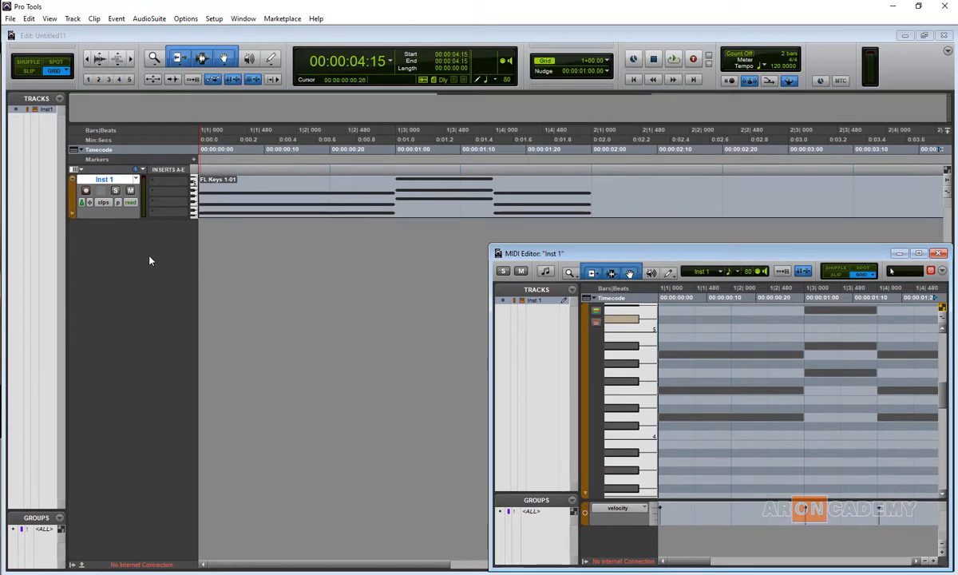
# Insert the Scaler (mono) instrument plug-in in the first insert slot of Inst 1 and move its window below the track.
pyautogui.click(156, 182)
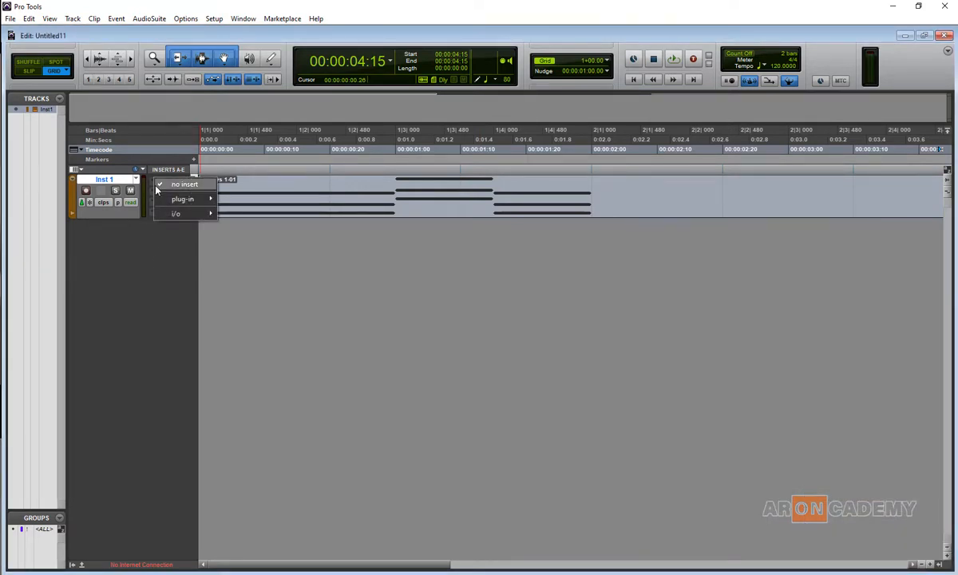
pyautogui.moveTo(189, 204)
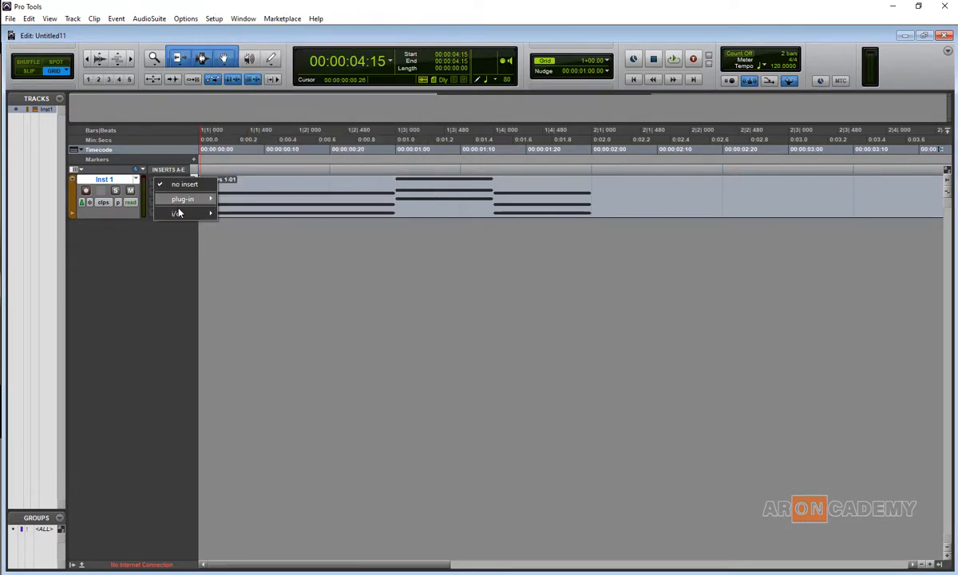
pyautogui.moveTo(250, 124)
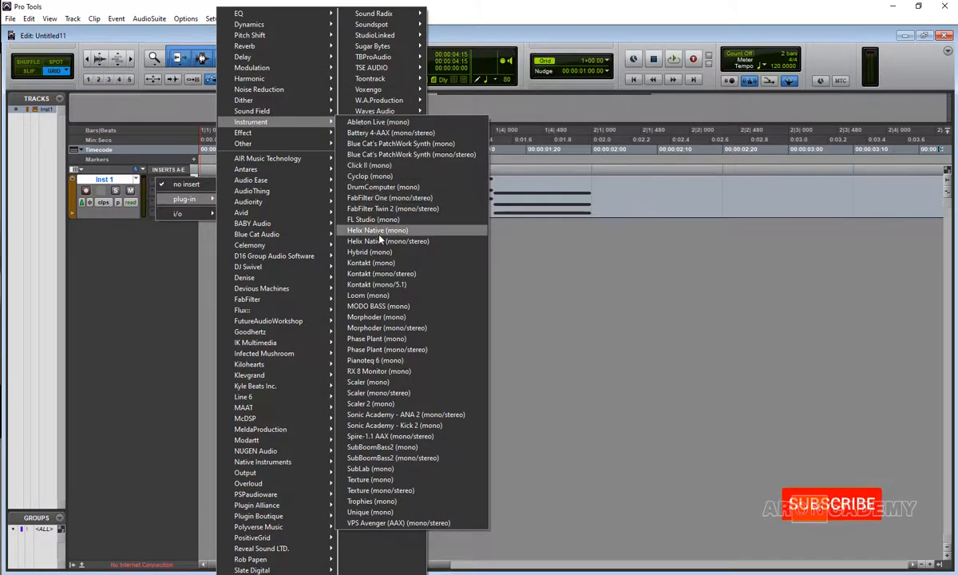
pyautogui.click(369, 387)
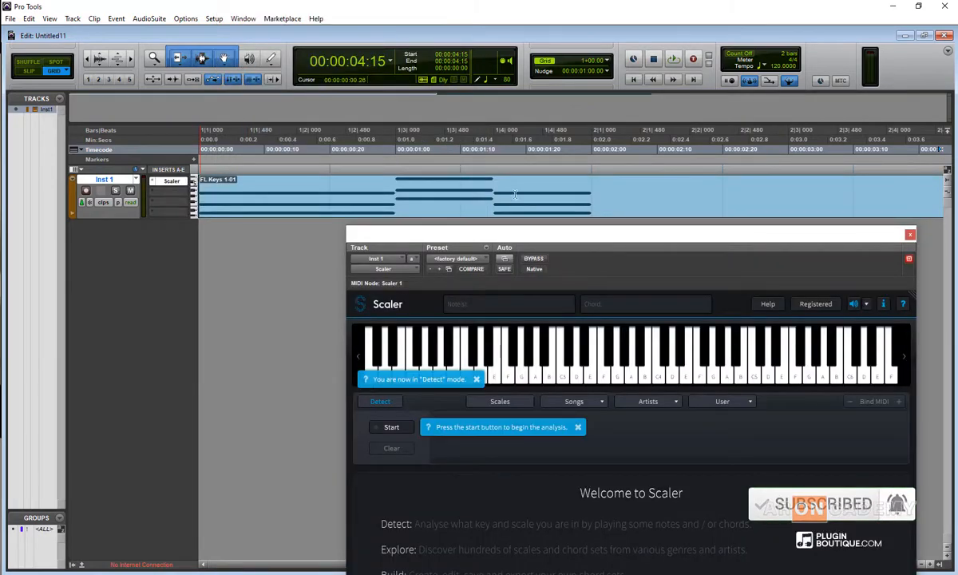
pyautogui.moveTo(549, 240); pyautogui.dragTo(521, 254)
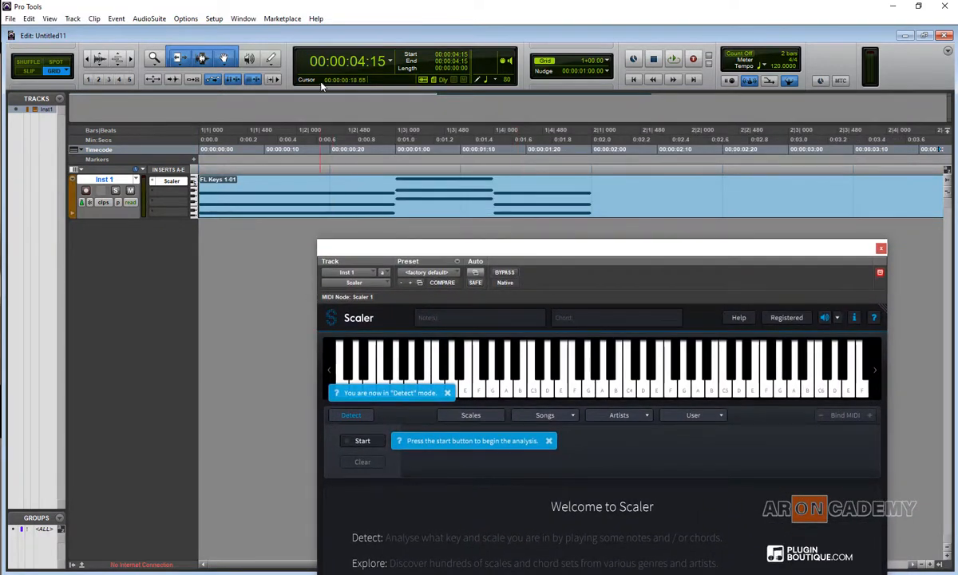
# Return the cursor to the session start and reopen the Inst 1 clip in a maximized MIDI Editor without the Scaler window.
pyautogui.click(194, 185)
pyautogui.click(204, 166)
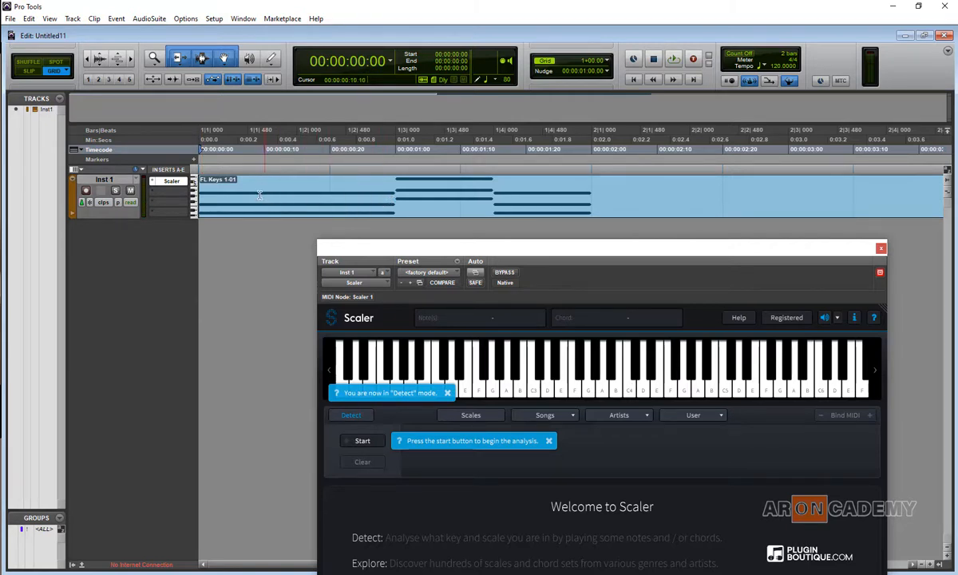
pyautogui.doubleClick(215, 198)
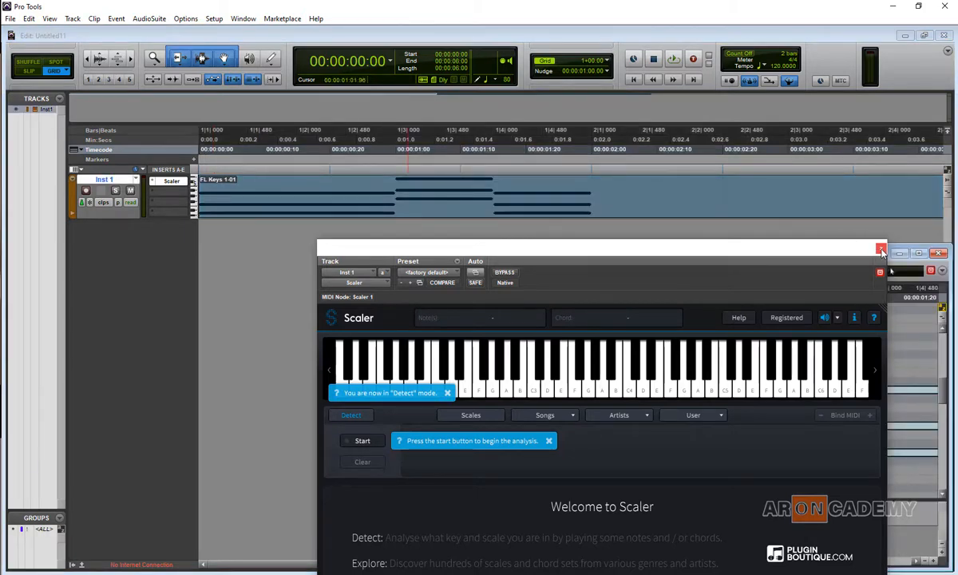
pyautogui.click(882, 248)
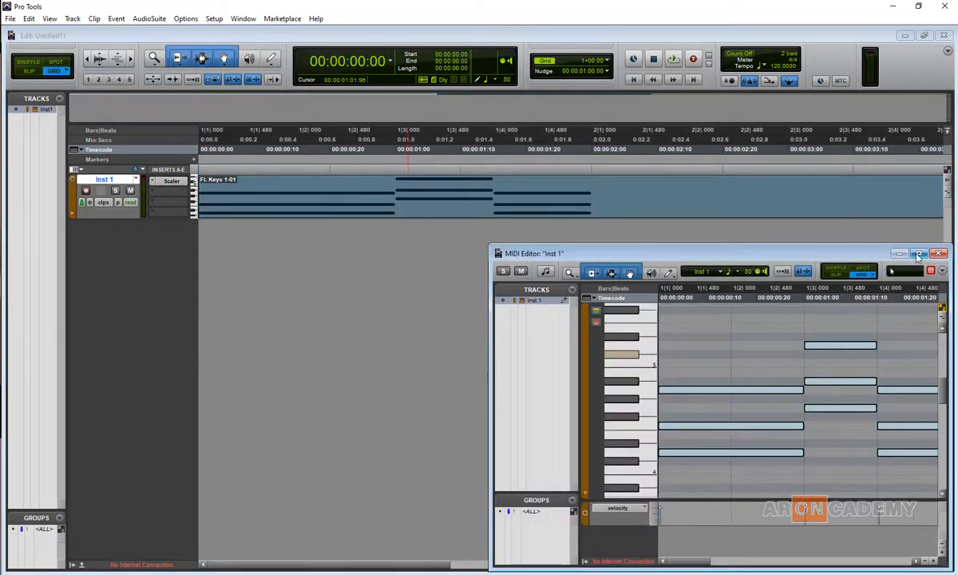
pyautogui.doubleClick(853, 253)
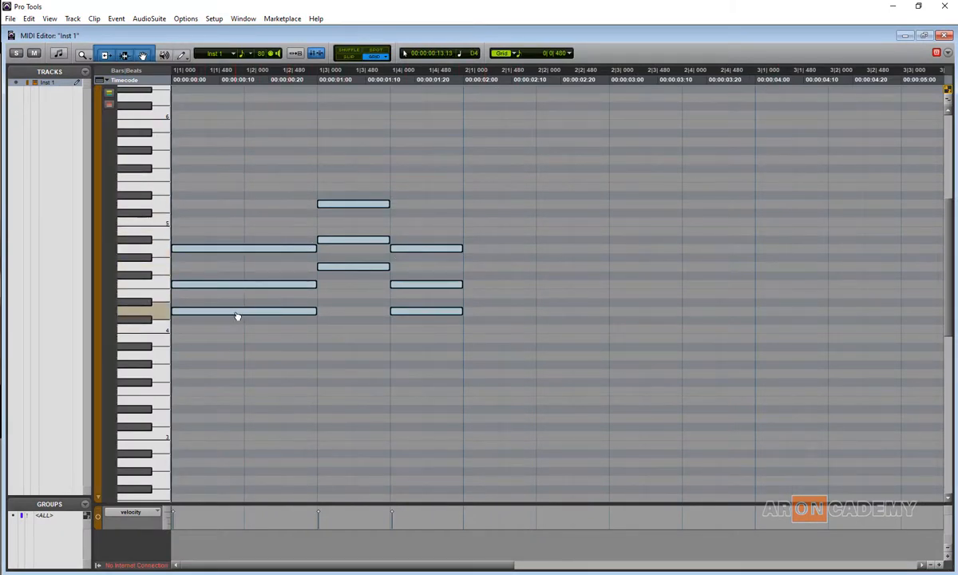
# Transpose all the selected chord notes down one octave and play the progression back.
pyautogui.moveTo(239, 334); pyautogui.dragTo(238, 358)
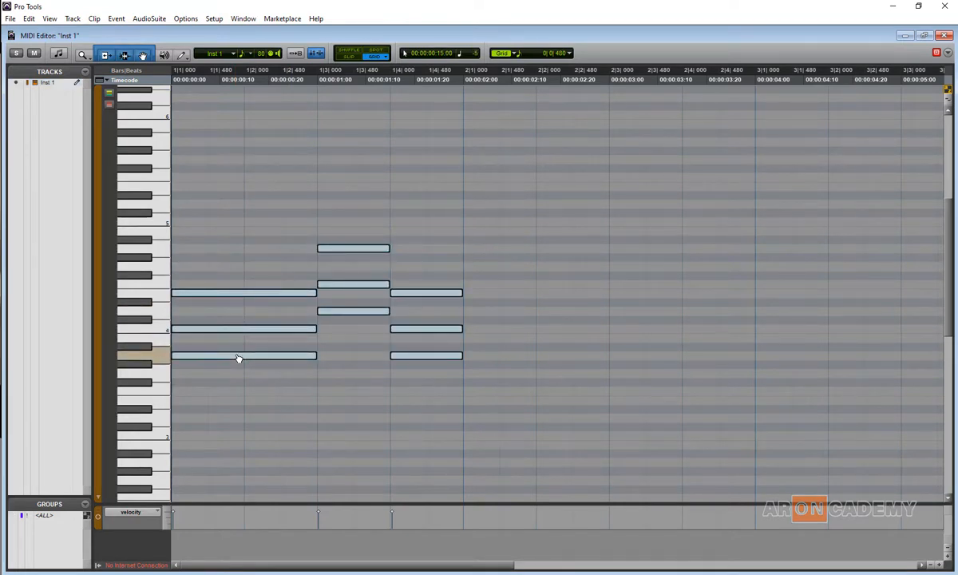
pyautogui.moveTo(234, 373); pyautogui.dragTo(211, 420)
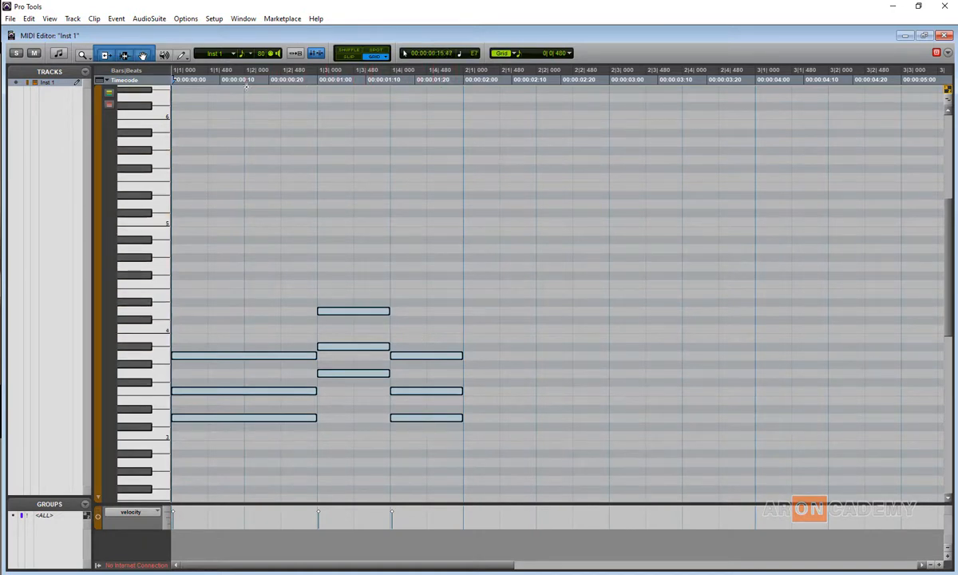
pyautogui.press('space')
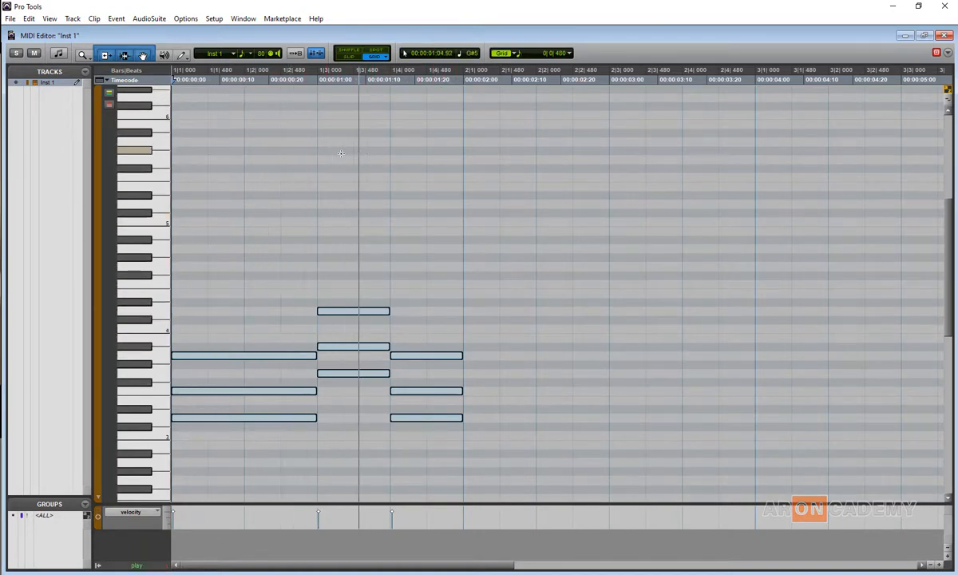
pyautogui.press('space')
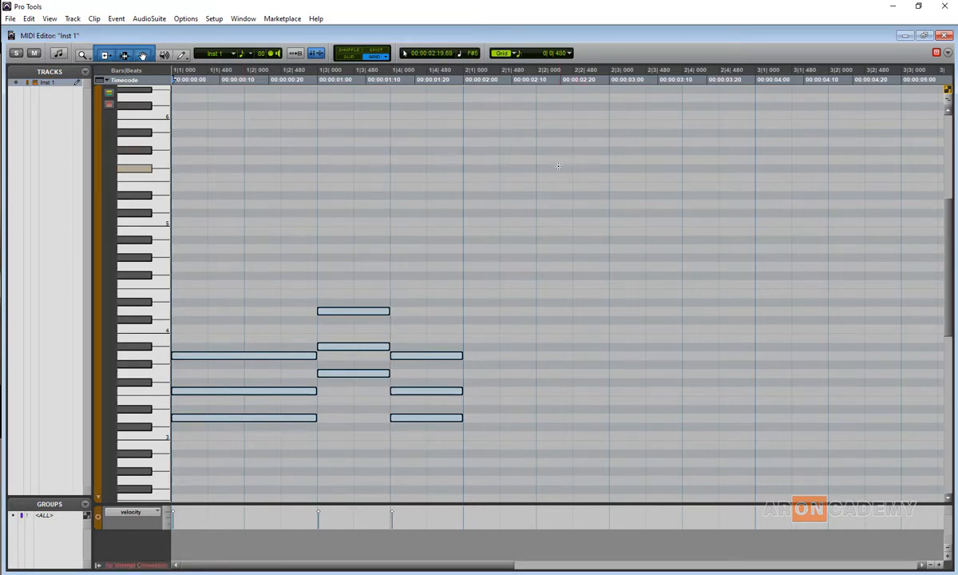